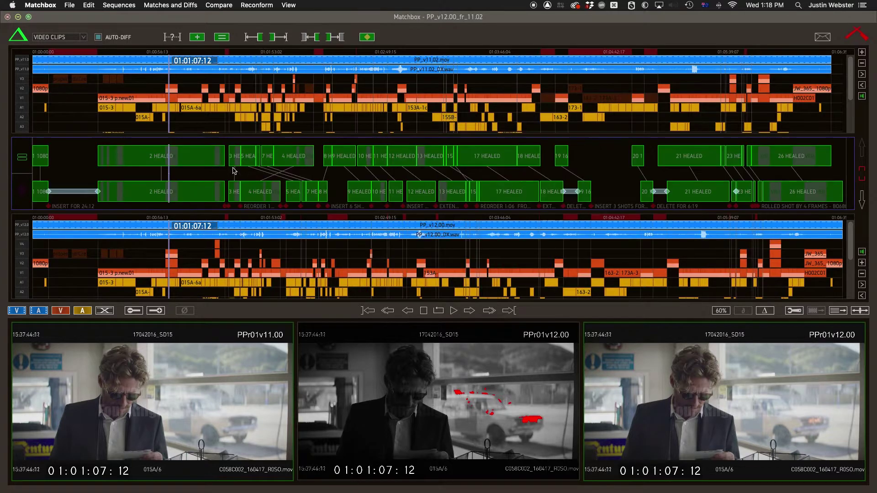
# - Step through the matches from match 2 onward and compare each clip's old and new picture
pyautogui.click(123, 159)
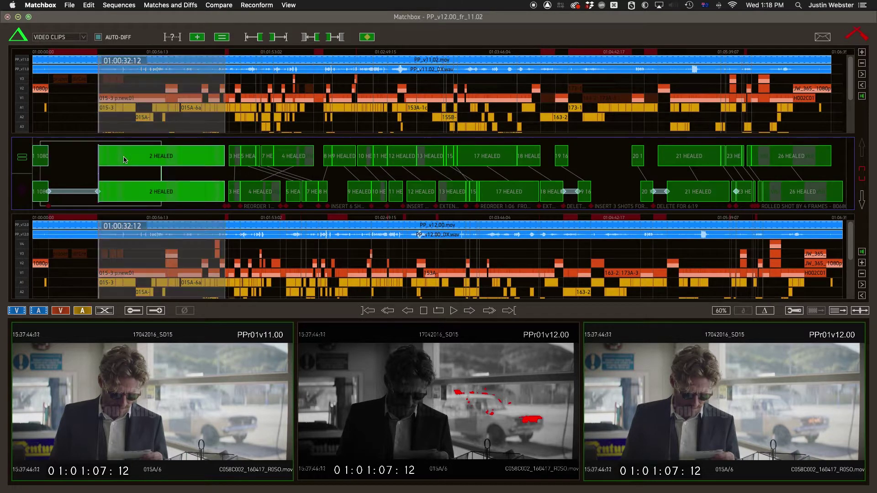
pyautogui.press('Down')
pyautogui.press('Down')
pyautogui.press('Down')
pyautogui.press('Down')
pyautogui.press('Down')
pyautogui.press('Down')
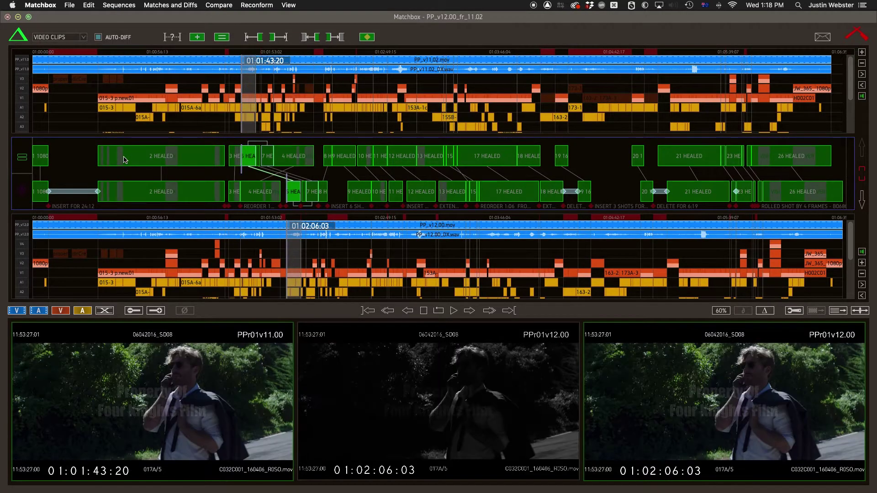
pyautogui.press('Down')
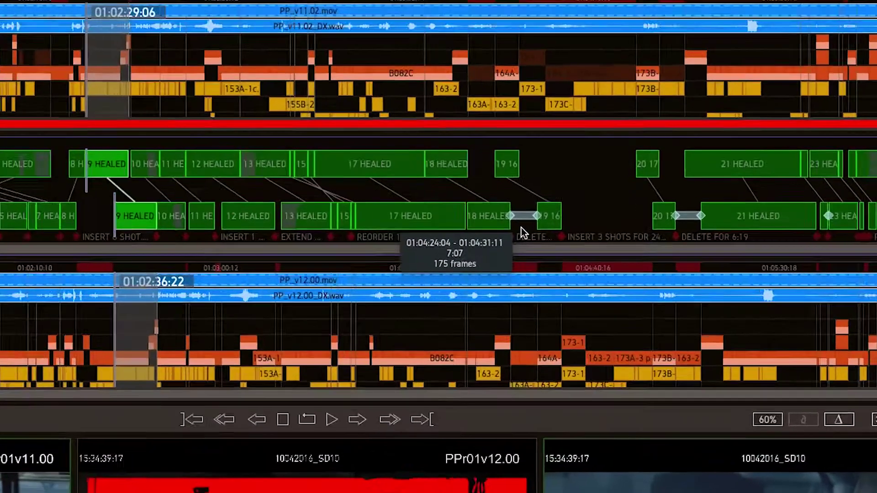
# - Play through the gap between the head leader match and match 2, and heal it into one match
pyautogui.scroll(4, 566, 198)
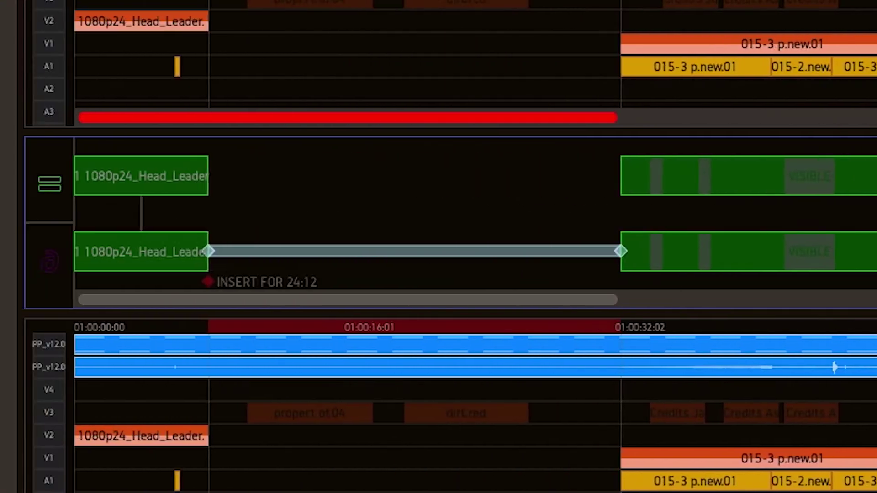
pyautogui.click(147, 250)
pyautogui.click(747, 264)
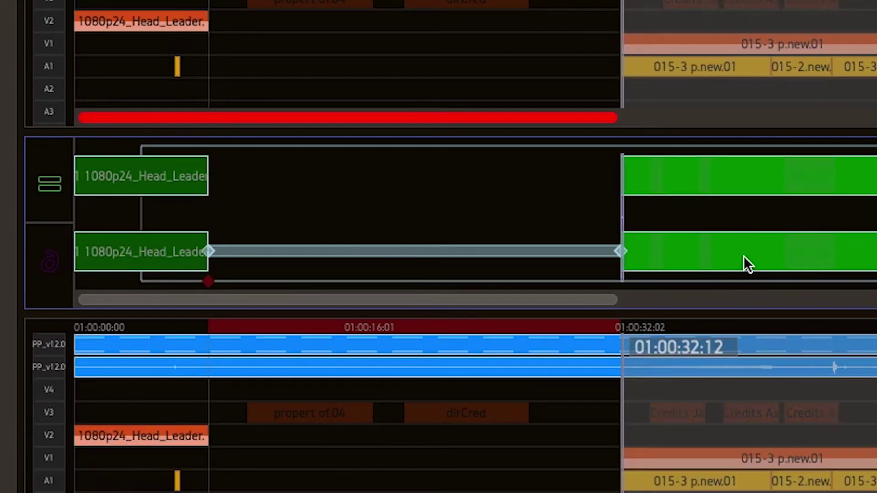
pyautogui.click(494, 263)
pyautogui.moveTo(494, 259); pyautogui.dragTo(583, 250)
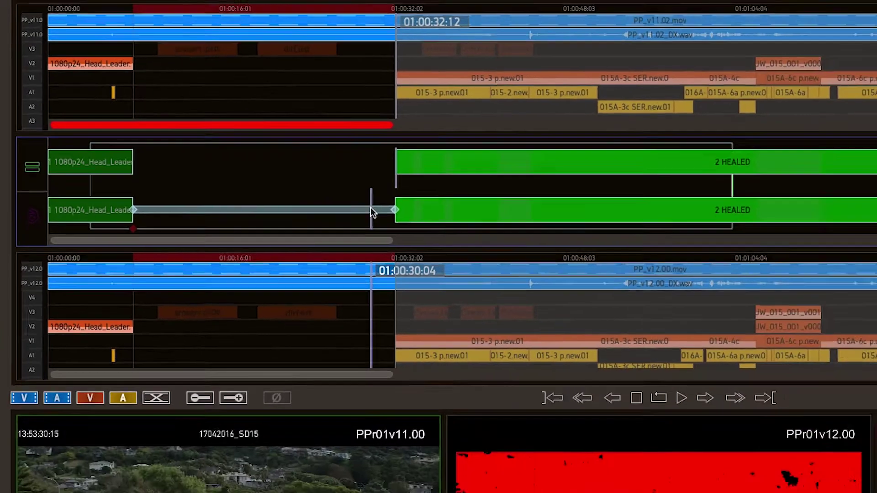
pyautogui.click(329, 214)
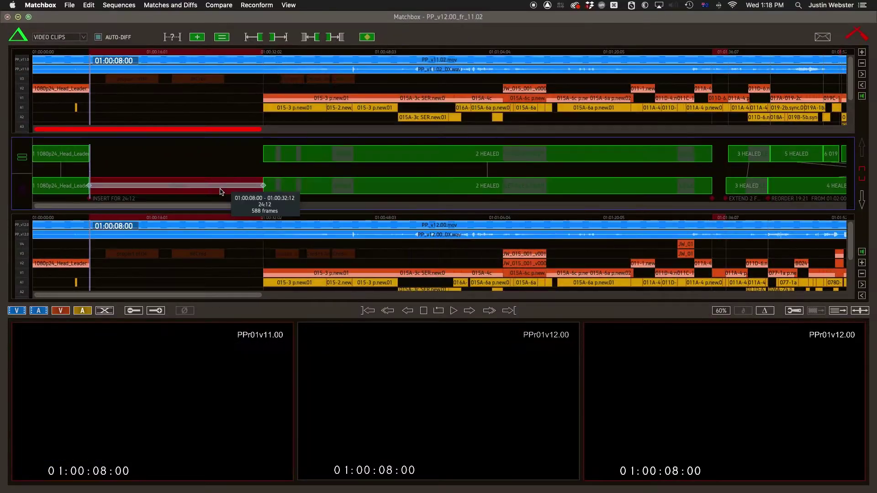
pyautogui.press('space')
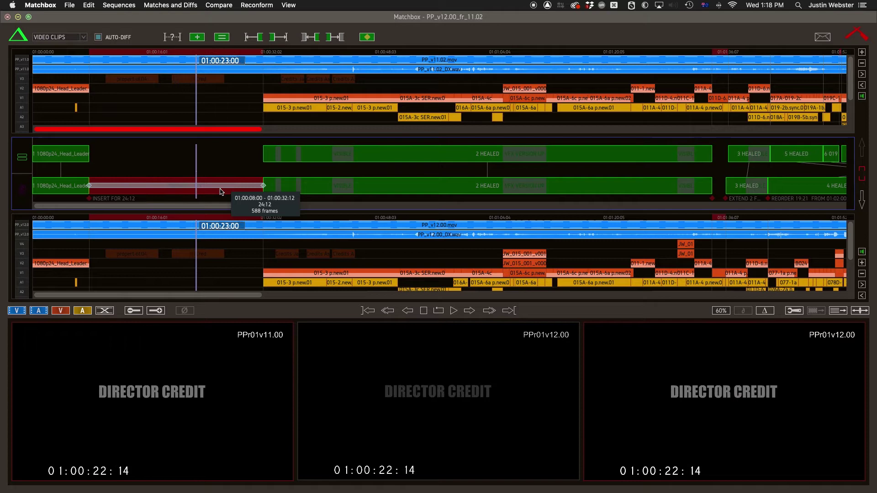
pyautogui.doubleClick(173, 185)
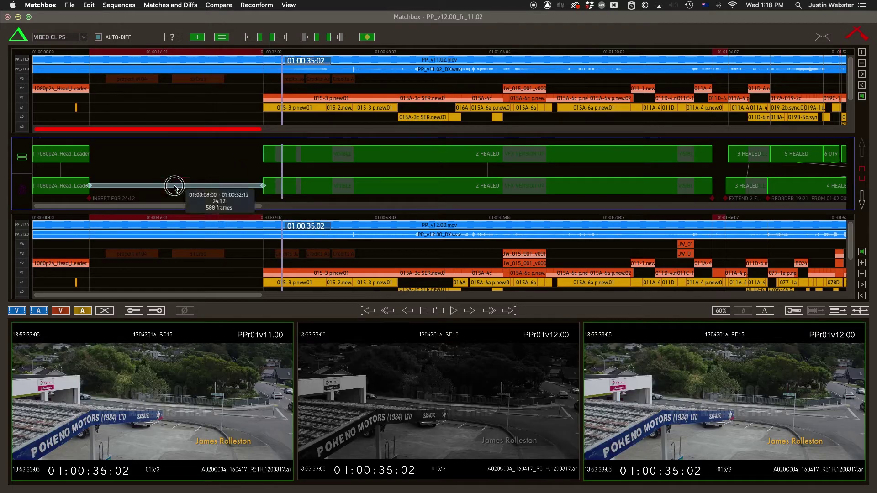
pyautogui.scroll(-8, 348, 177)
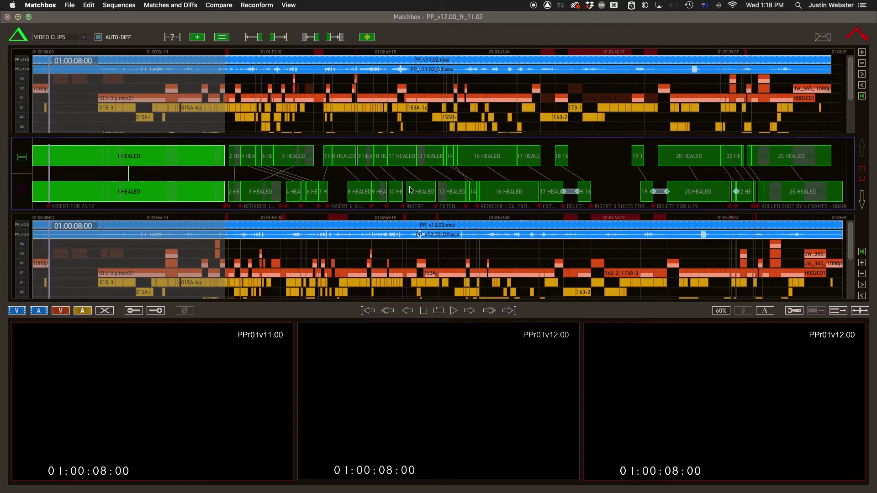
# - Step back through the matches from match 11 to the short match 5 (019C-1b)
pyautogui.click(410, 190)
pyautogui.press('Up')
pyautogui.press('Up')
pyautogui.press('Up')
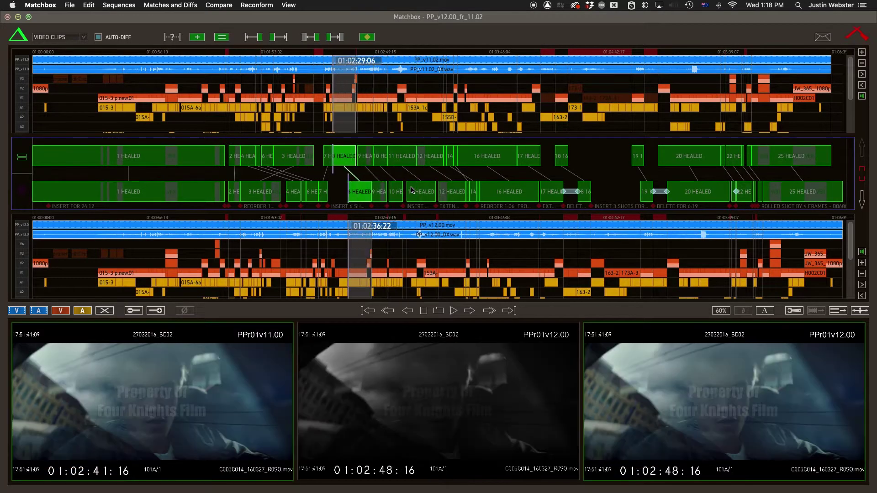
pyautogui.press('Left')
pyautogui.press('Left')
pyautogui.press('Left')
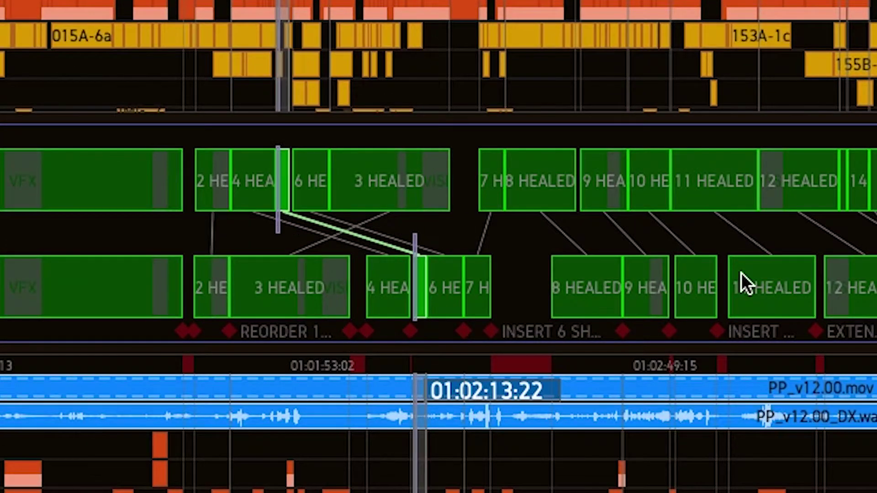
# - Compare neighbouring matches 4 and 6, and delete the short rolled-shot match 5 (019C-1b) between them
pyautogui.press('Right')
pyautogui.hotkey('ctrl', '=')
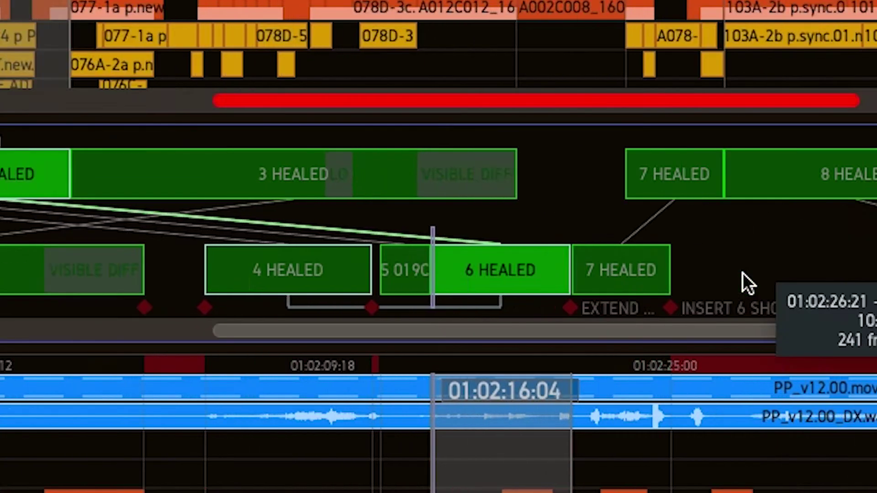
pyautogui.press('Left')
pyautogui.press('Left')
pyautogui.hotkey('ctrl', '=')
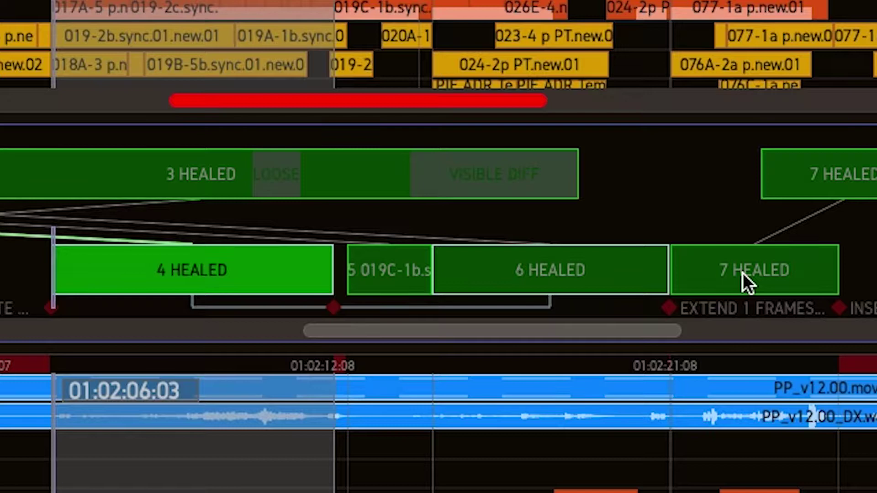
pyautogui.click(376, 269)
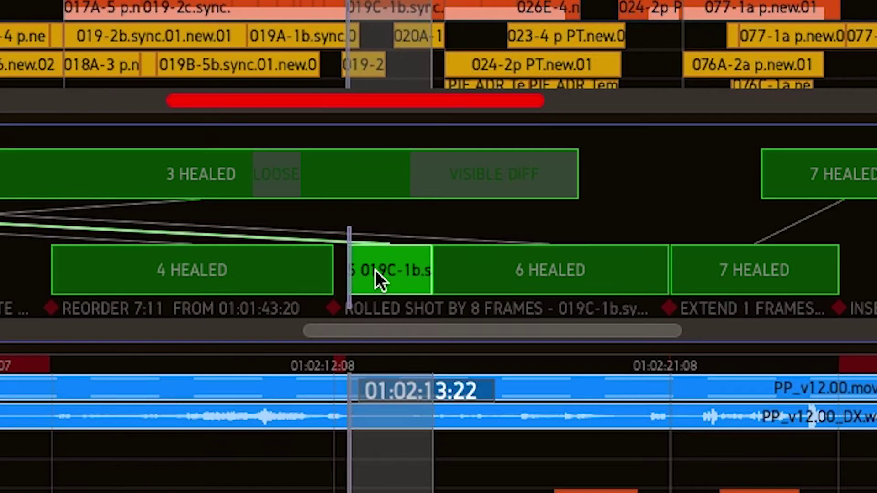
pyautogui.press('Delete')
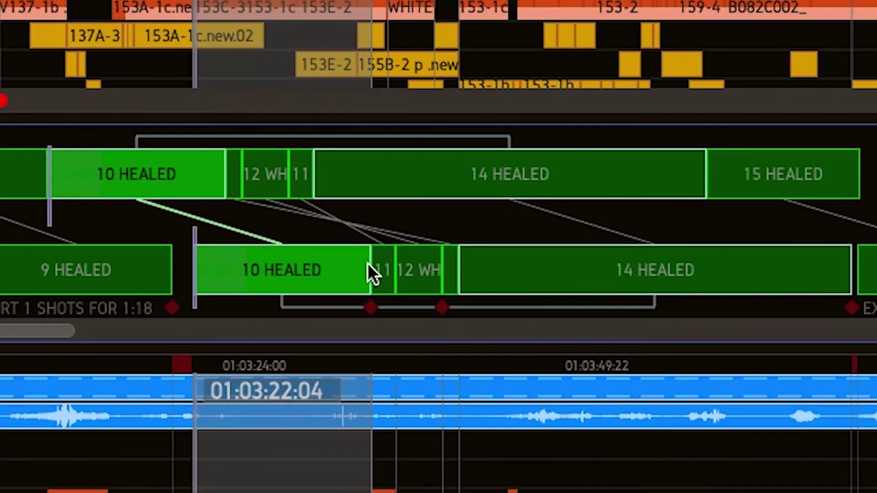
# - Delete the short reordered matches between matches 10 and 14, and heal the gap they leave
pyautogui.moveTo(372, 225); pyautogui.dragTo(448, 289)
pyautogui.press('Delete')
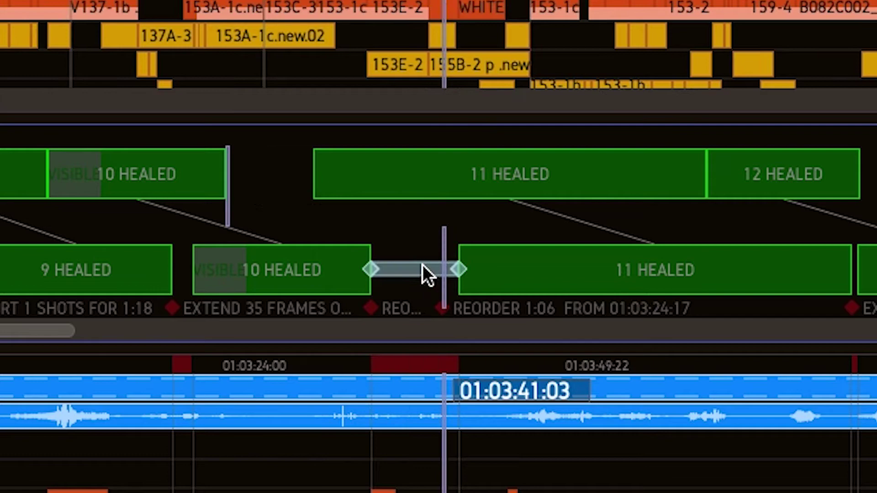
pyautogui.click(422, 267)
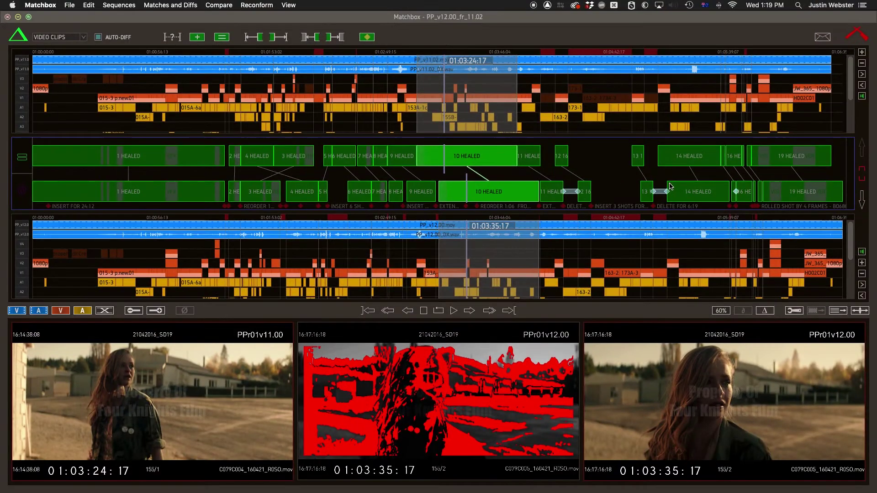
# - Heal all the matches at once, undo the healing, and heal the selected matches again
pyautogui.press('super+a')
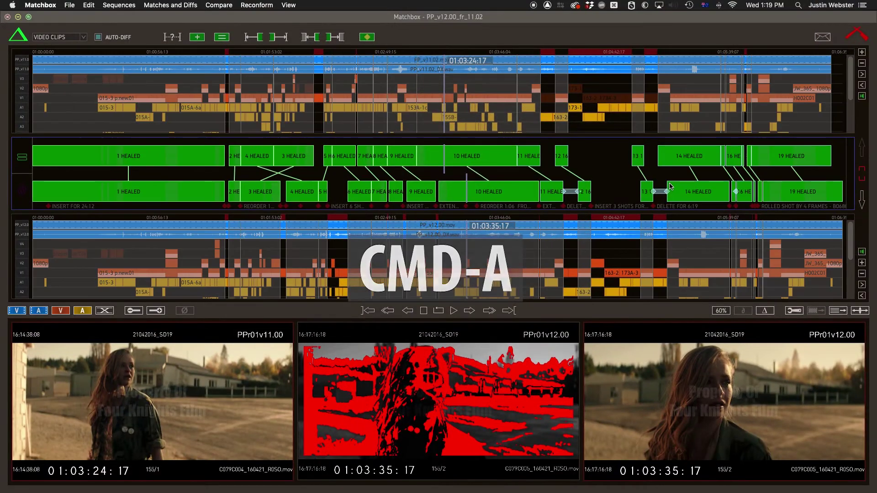
pyautogui.press('shift+super+h')
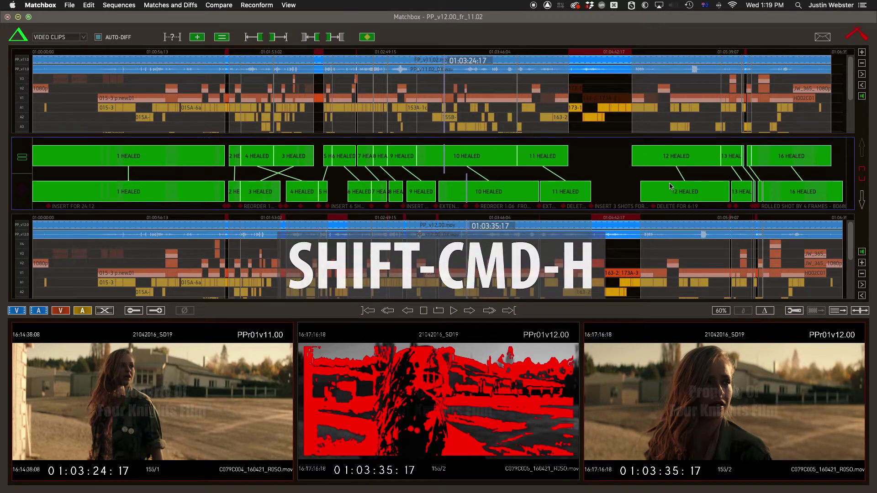
pyautogui.press('super+z')
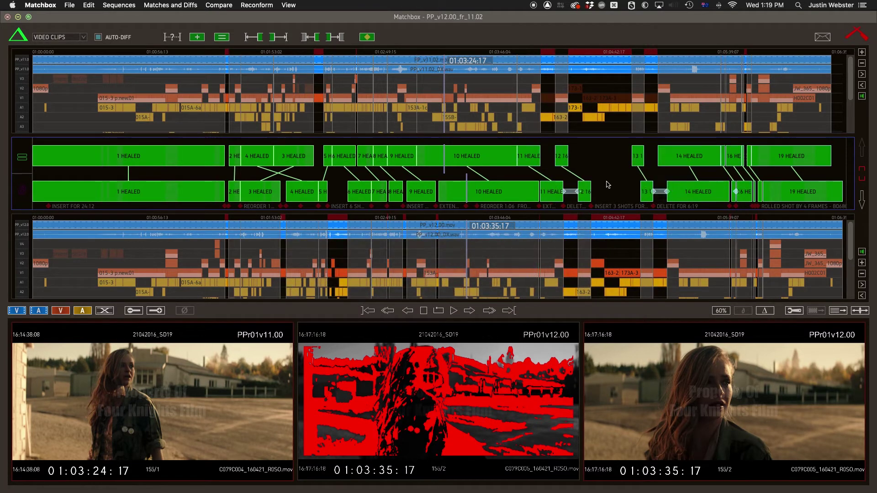
pyautogui.click(170, 5)
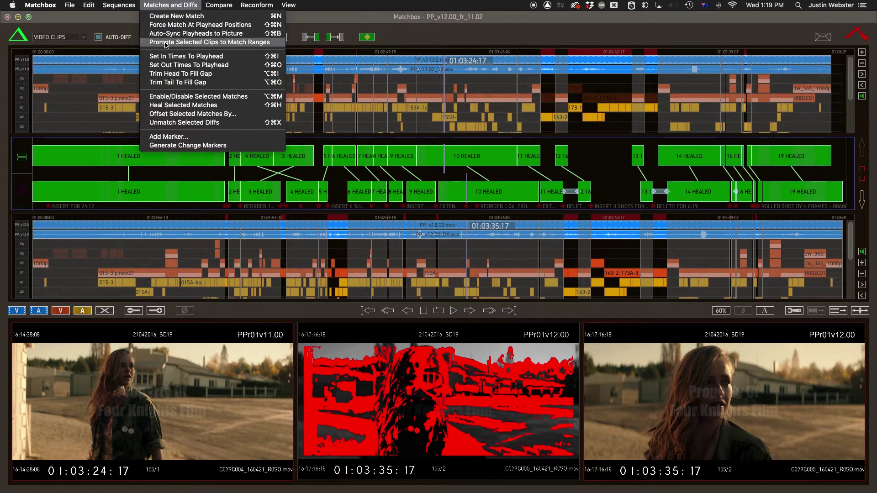
pyautogui.click(168, 106)
# - Set the healing mode to Aggressive in the import and compare preferences
pyautogui.press('super+comma')
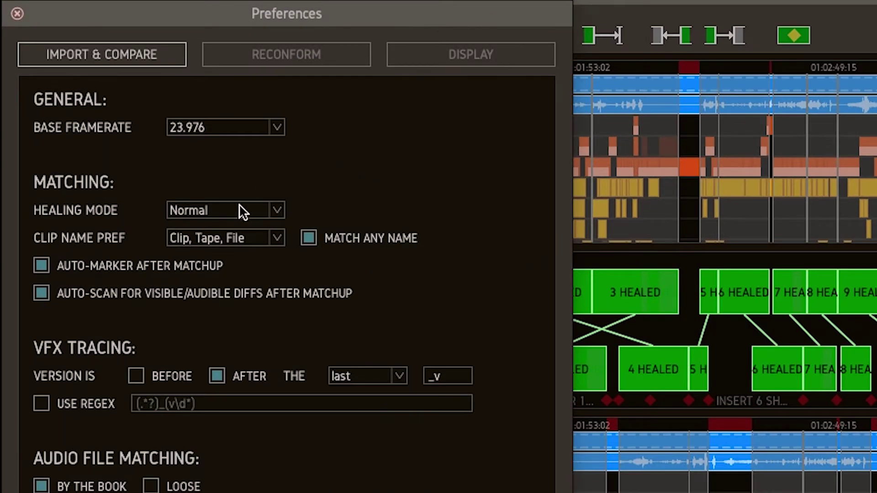
pyautogui.click(279, 211)
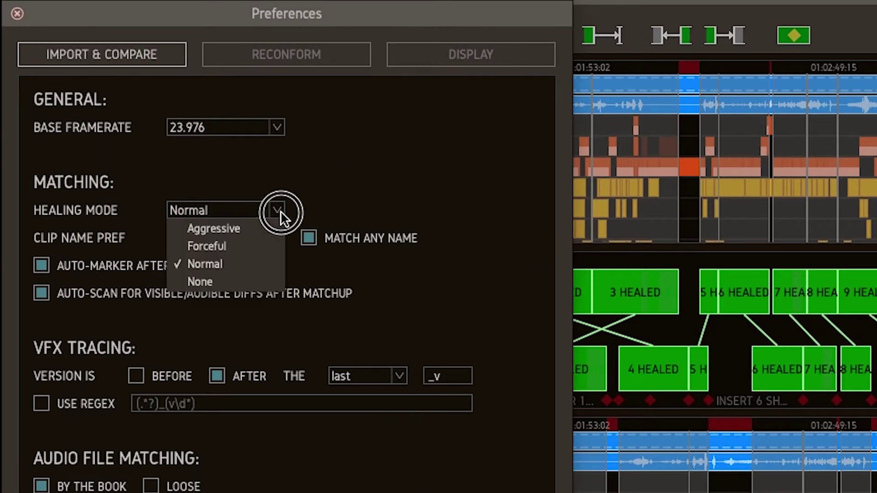
pyautogui.click(251, 228)
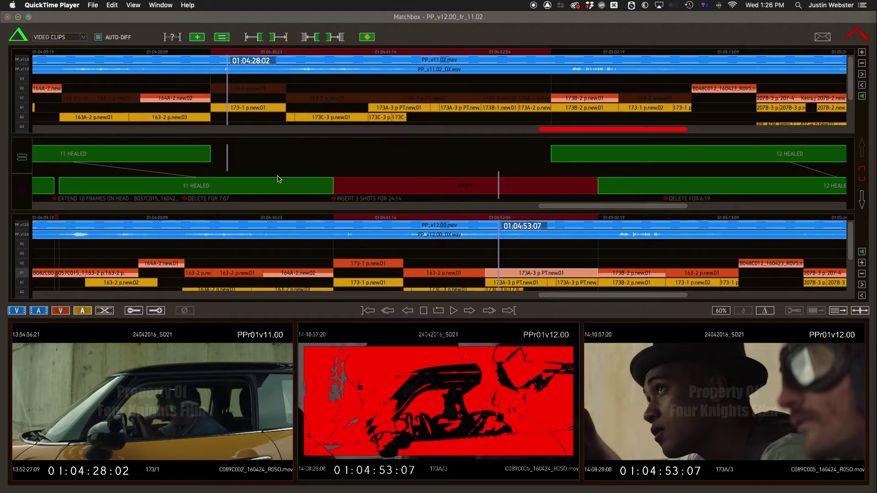
# - Place the v11 playhead in shot 173A/3 at about 01:04:43:11 and auto-sync both playheads to the picture
pyautogui.moveTo(236, 158); pyautogui.dragTo(389, 147)
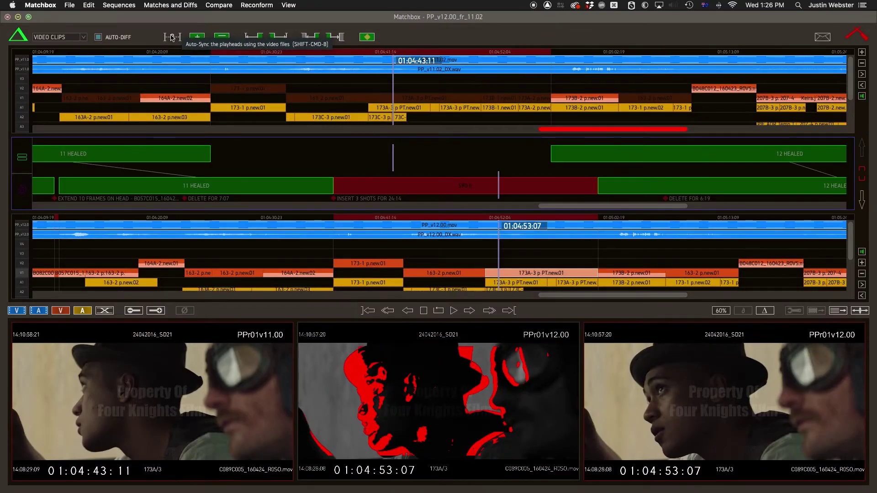
pyautogui.press('shift+super+b')
pyautogui.click(172, 37)
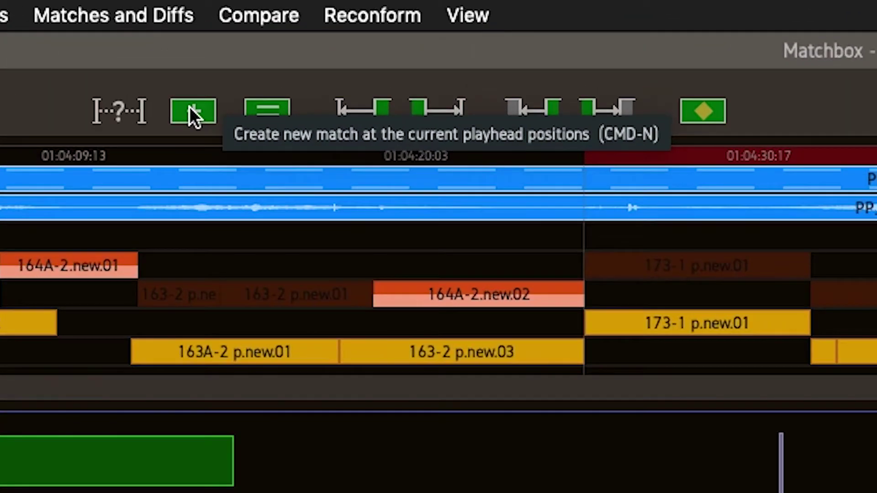
# - Create a new match at the synced playheads and check that both versions stay in sync along the shot
pyautogui.click(197, 37)
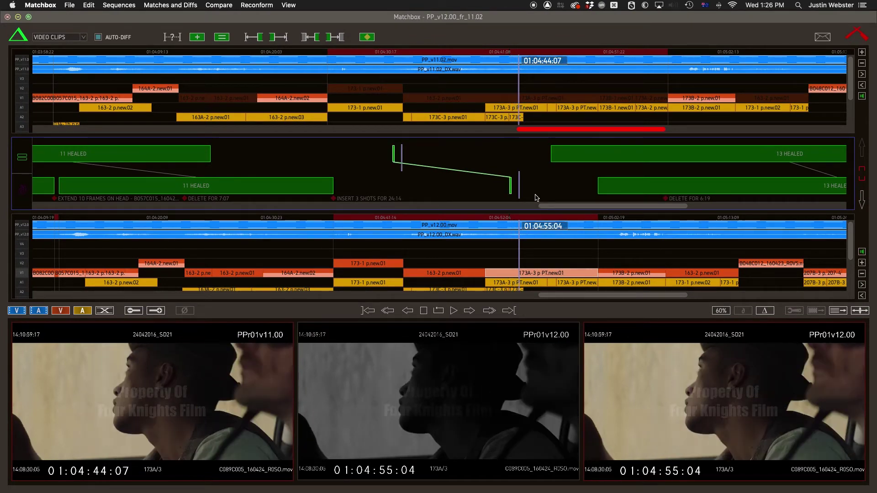
pyautogui.hotkey('shift', 'Right')
pyautogui.hotkey('shift', 'Left')
pyautogui.hotkey('shift', 'Left')
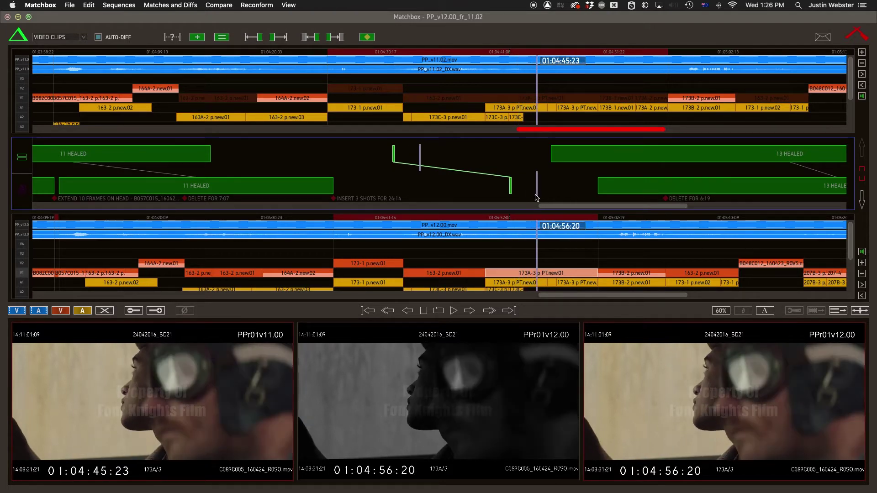
pyautogui.hotkey('shift', 'Right')
pyautogui.hotkey('shift', 'Right')
pyautogui.hotkey('shift', 'Right')
pyautogui.hotkey('shift', 'Right')
pyautogui.hotkey('shift', 'Right')
pyautogui.hotkey('shift', 'Right')
pyautogui.hotkey('shift', 'Right')
pyautogui.hotkey('shift', 'Right')
pyautogui.hotkey('shift', 'Right')
pyautogui.hotkey('shift', 'Right')
pyautogui.hotkey('shift', 'Right')
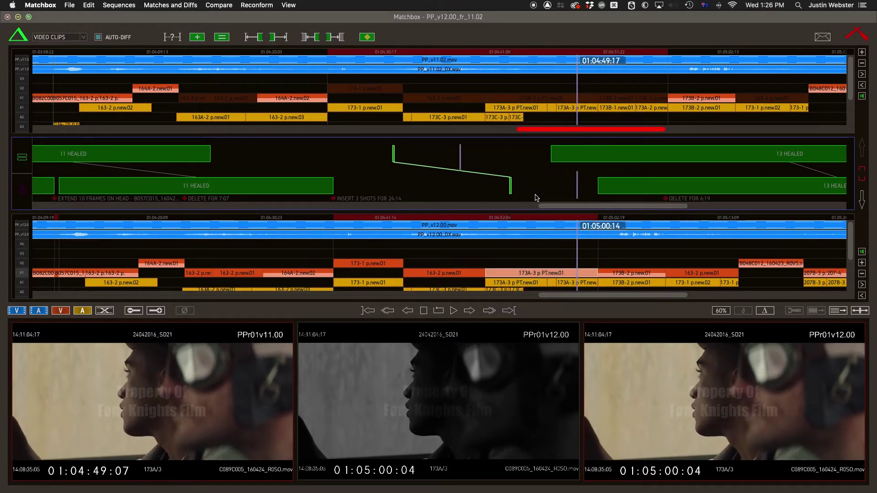
# - Try setting the new match's out times at the end of shot 173A/3, at 01:04:51:13 and 01:05:02:10, and undo it
pyautogui.hotkey('shift', 'Right')
pyautogui.hotkey('shift', 'Right')
pyautogui.hotkey('shift', 'Left')
pyautogui.press('Right')
pyautogui.press('Right')
pyautogui.press('Right')
pyautogui.press('Right')
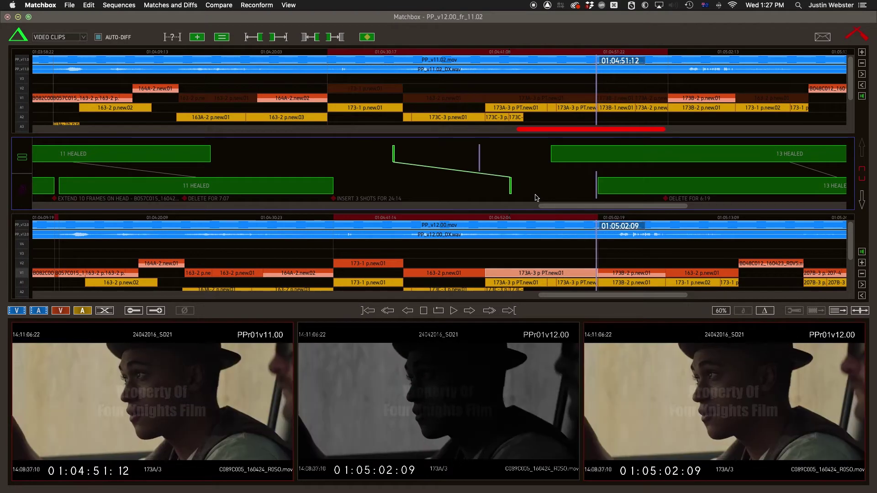
pyautogui.click(277, 38)
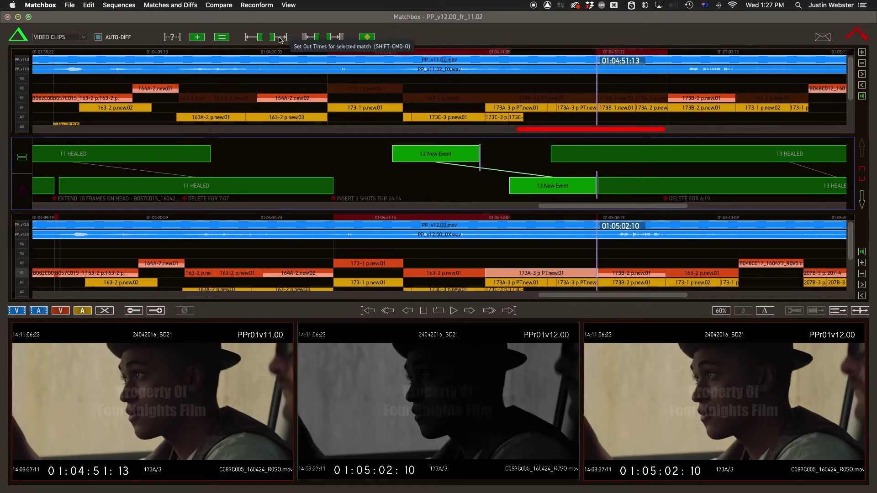
pyautogui.press('super+z')
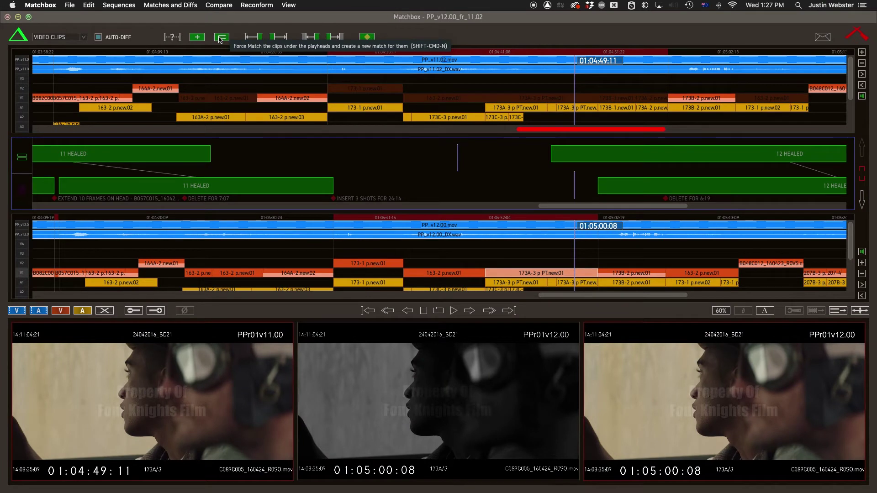
# - Force-match the 173A-3 clips under the playheads as a new match and select that match
pyautogui.press('super+shift+n')
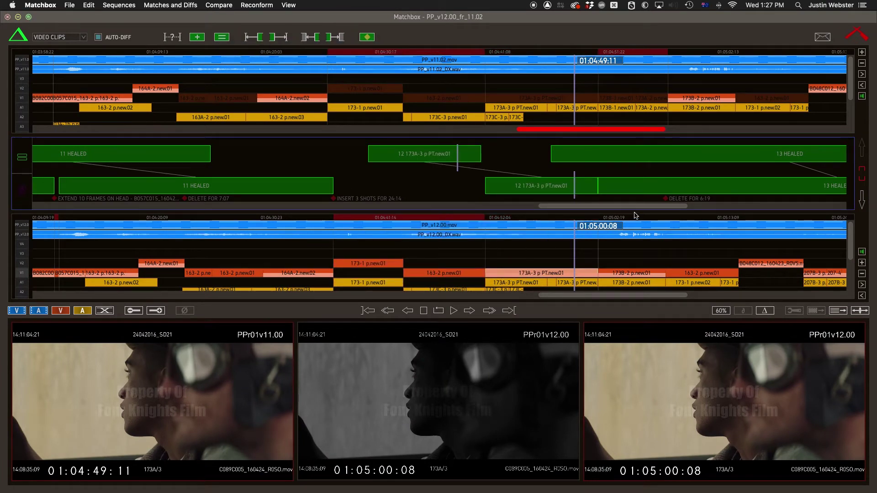
pyautogui.click(562, 184)
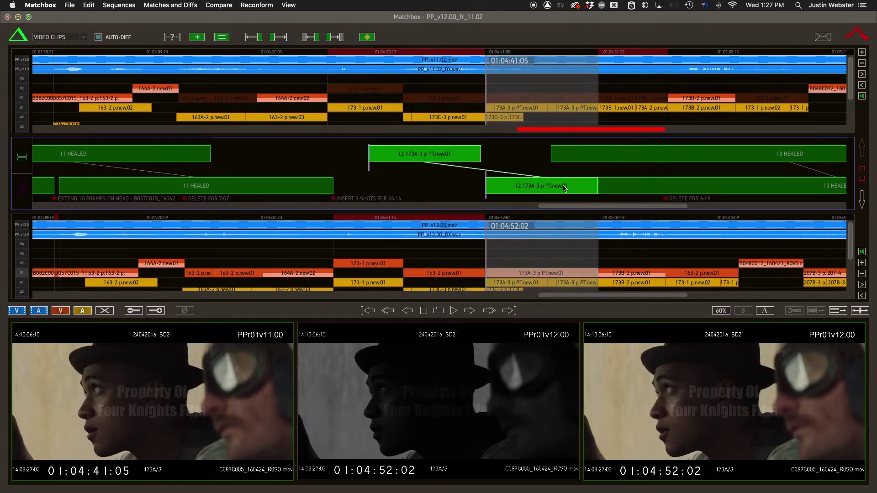
# - Delete the forced 173A-3 match
pyautogui.press('Delete')
pyautogui.press('super+z')
pyautogui.press('Delete')
# - Force-match the clips in the gap after match 11 shot by shot, syncing the v11 playhead to the picture at 01:04:33:15
pyautogui.press('Up')
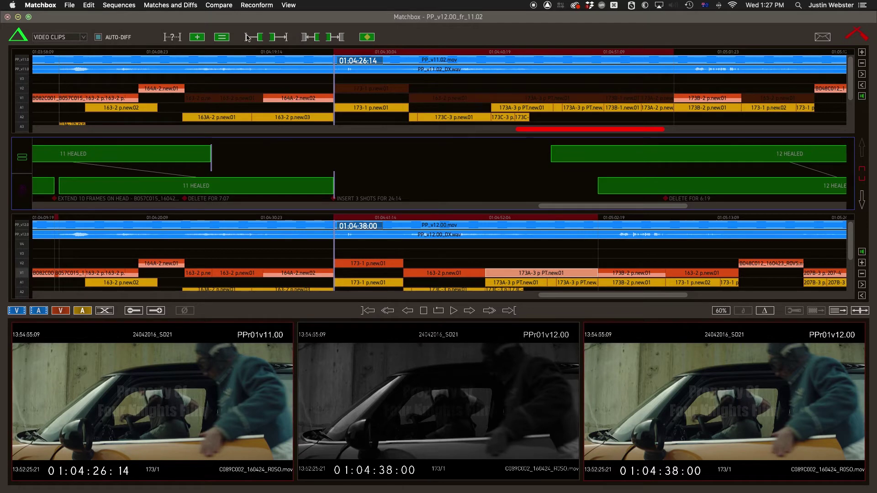
pyautogui.press('shift+super+n')
pyautogui.press('super+Right')
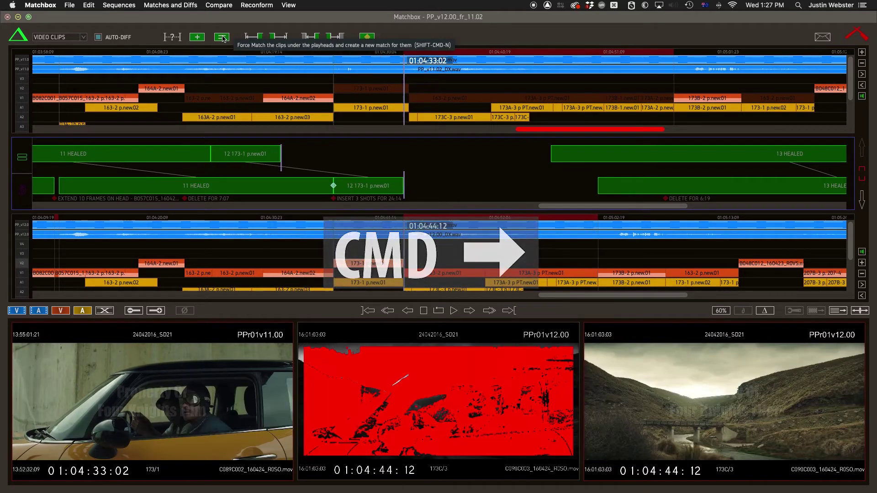
pyautogui.press('shift+super+b')
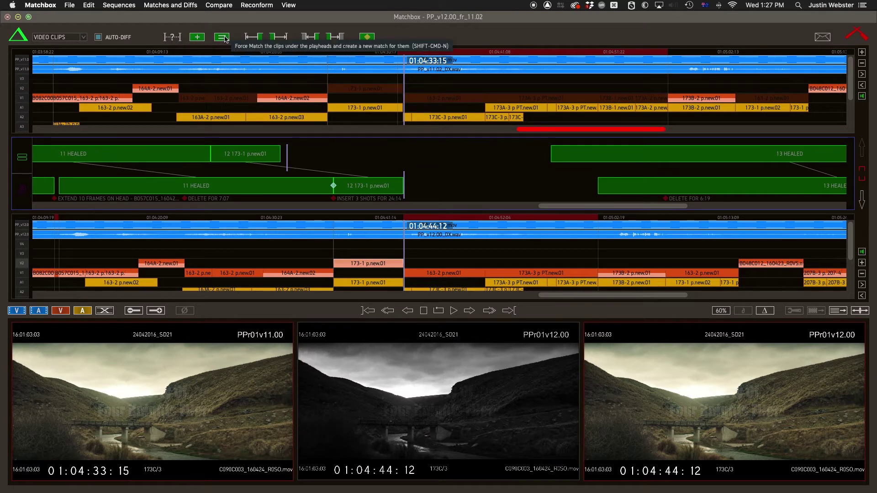
pyautogui.press('shift+super+n')
pyautogui.press('super+Right')
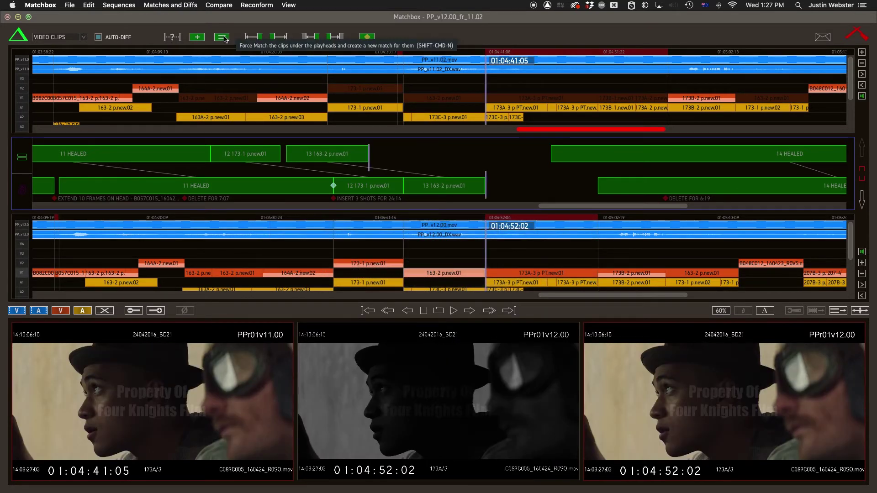
pyautogui.press('shift+super+n')
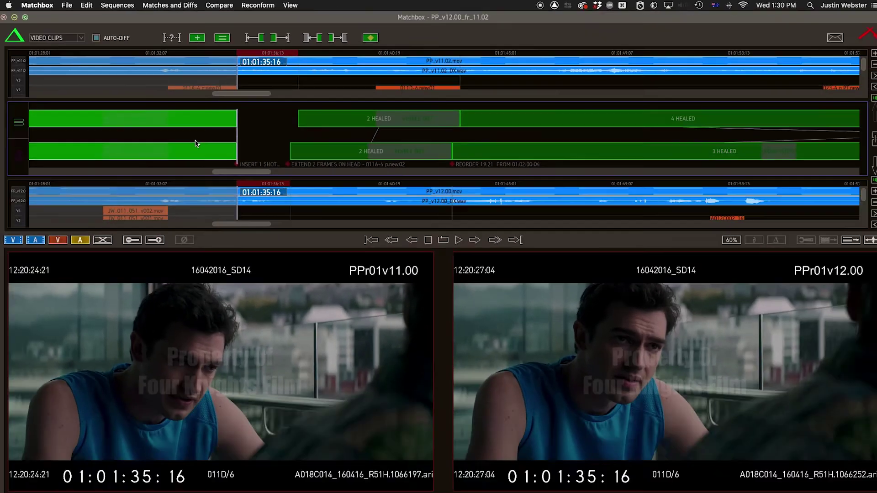
# - Play from the end of the first match to 01:01:37:08 and set the selected match's out times there
pyautogui.press('Down')
pyautogui.press('Down')
pyautogui.press('Up')
pyautogui.press('Up')
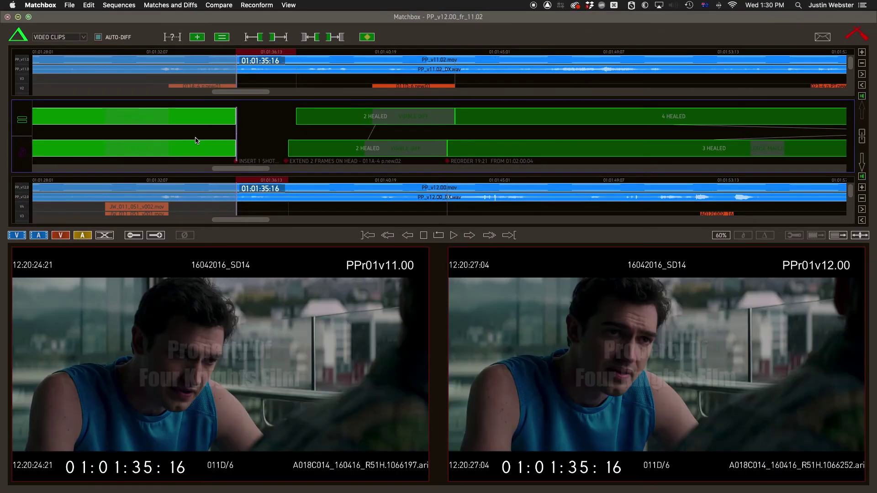
pyautogui.press('space')
pyautogui.press('space')
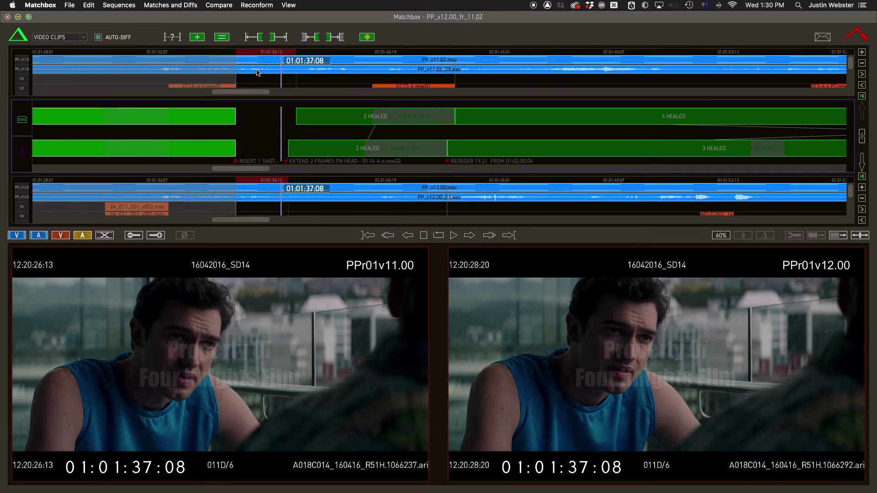
pyautogui.click(284, 39)
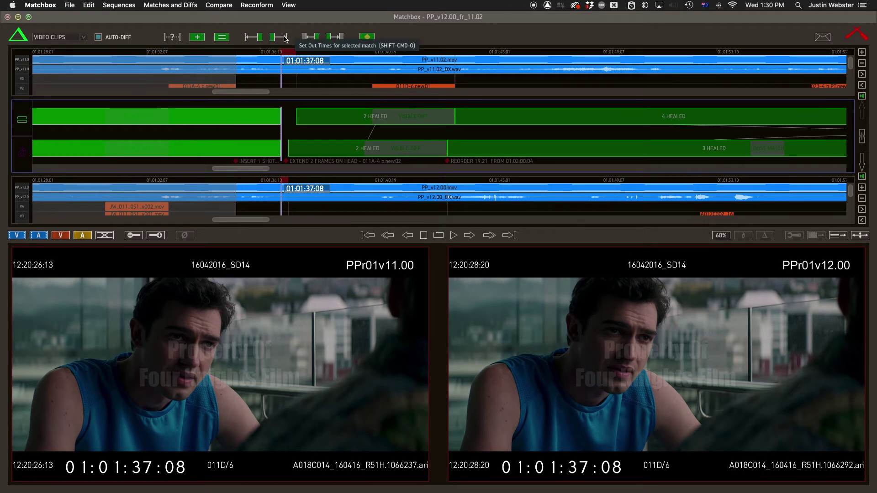
# - Advance the v11 playhead three frames to 01:01:37:11 and try setting the match's out times despite the unequal ranges
pyautogui.press('Right')
pyautogui.press('Right')
pyautogui.press('Right')
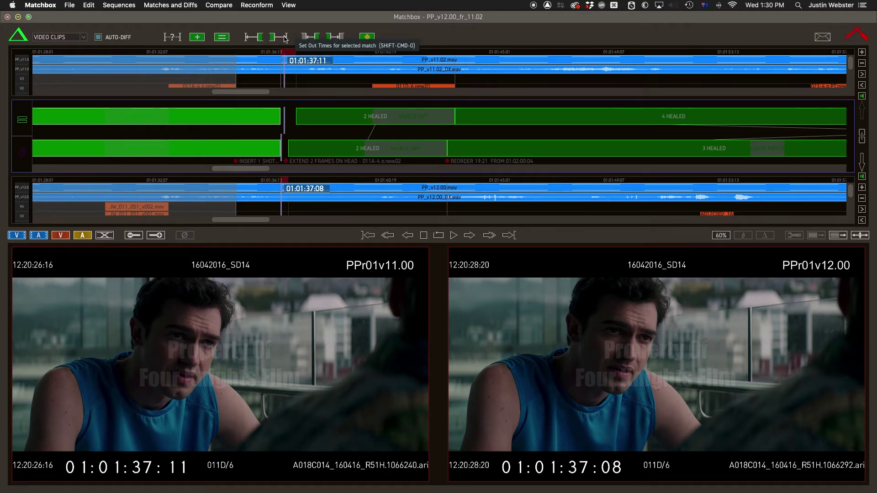
pyautogui.click(284, 38)
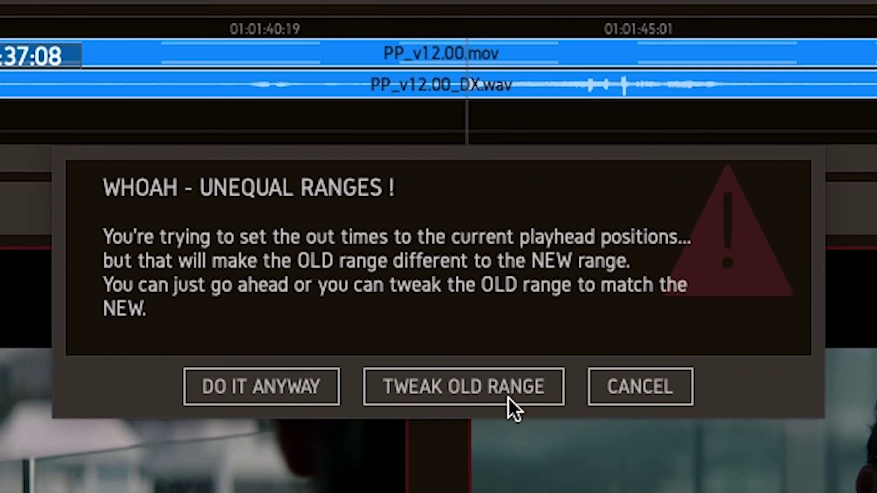
pyautogui.click(255, 385)
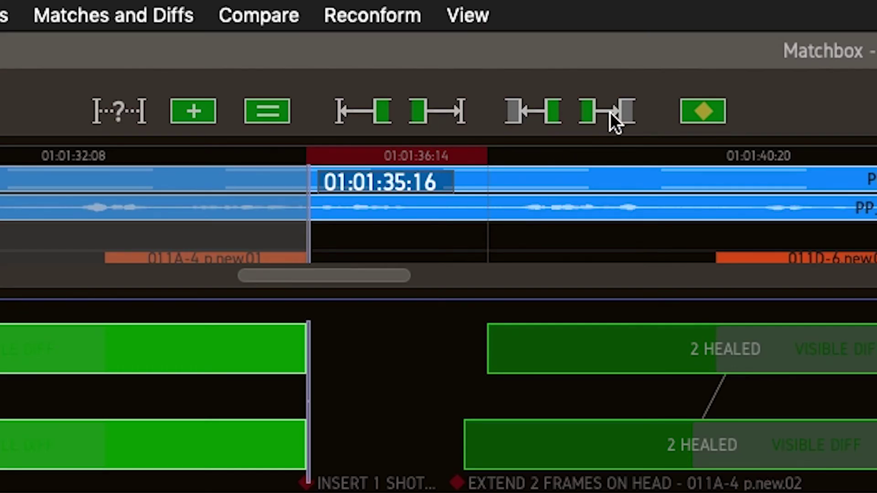
# - Try extending the first match's tail to fill the gap, undo it, and extend the head of match 2 to fill the gap instead
pyautogui.click(609, 112)
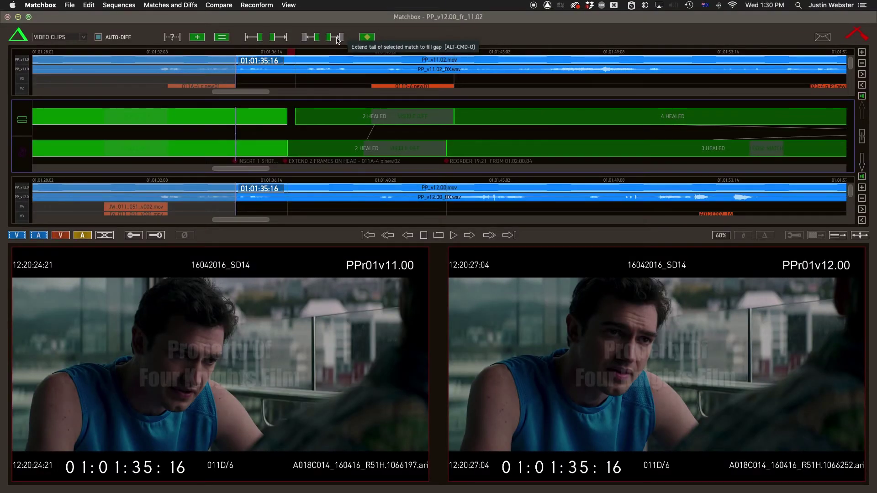
pyautogui.press('super+z')
pyautogui.click(503, 297)
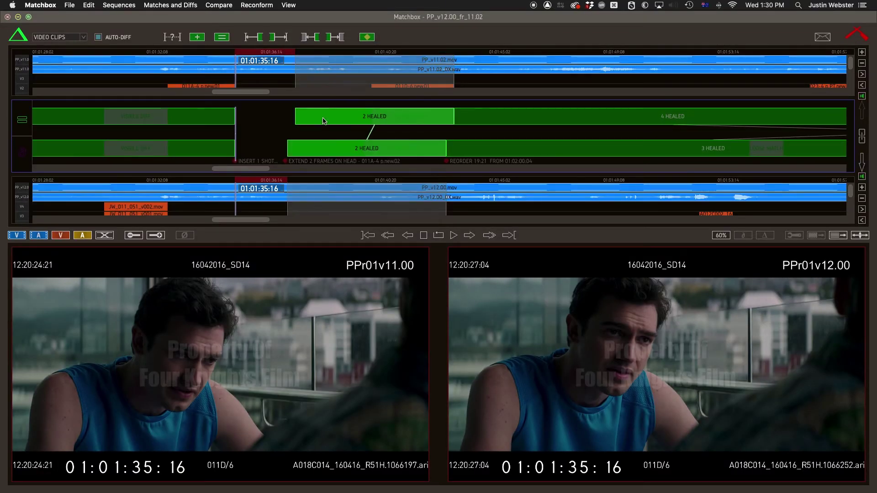
pyautogui.click(306, 39)
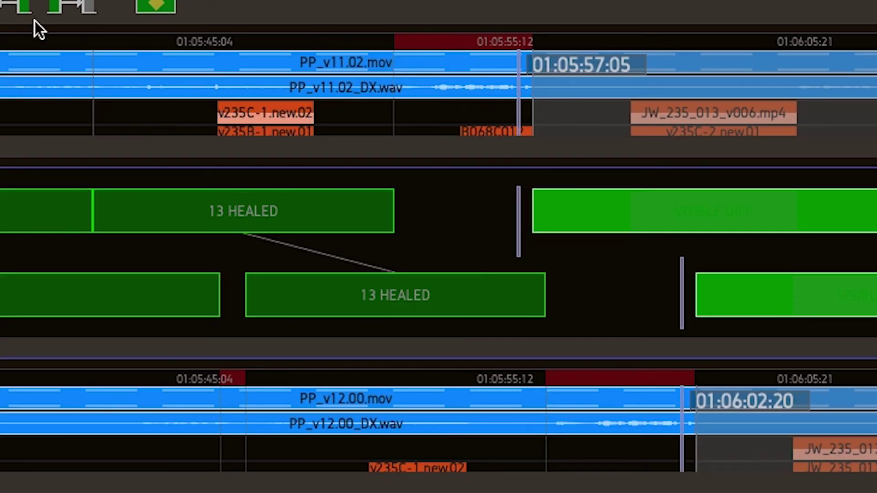
# - Extend the head of the match following match 13 to fill the gap, and select that match with the playheads at its head
pyautogui.click(10, 5)
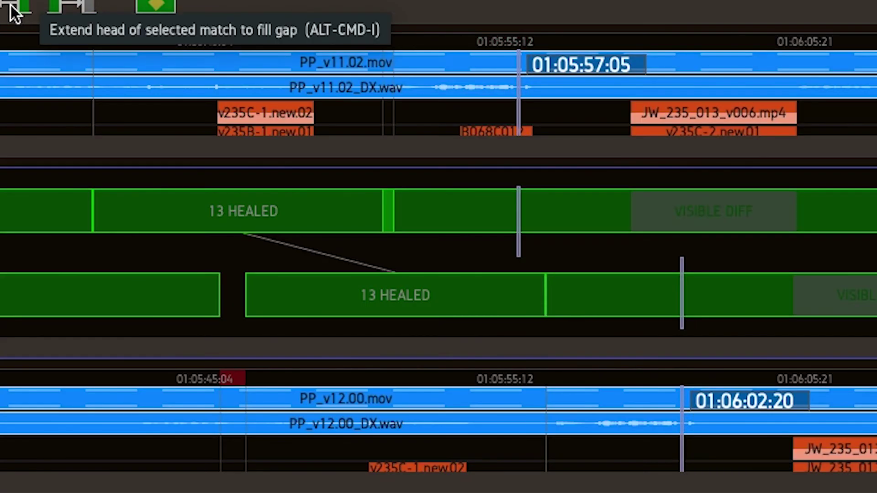
pyautogui.click(470, 221)
pyautogui.click(329, 205)
pyautogui.click(443, 204)
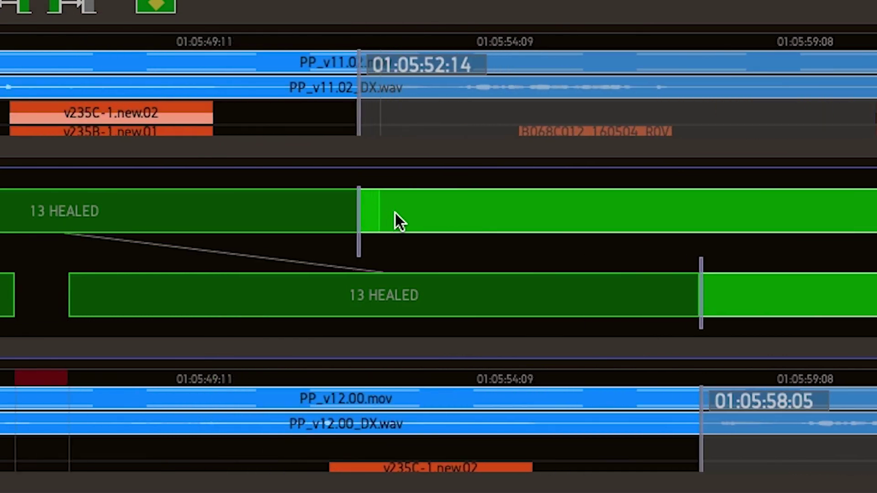